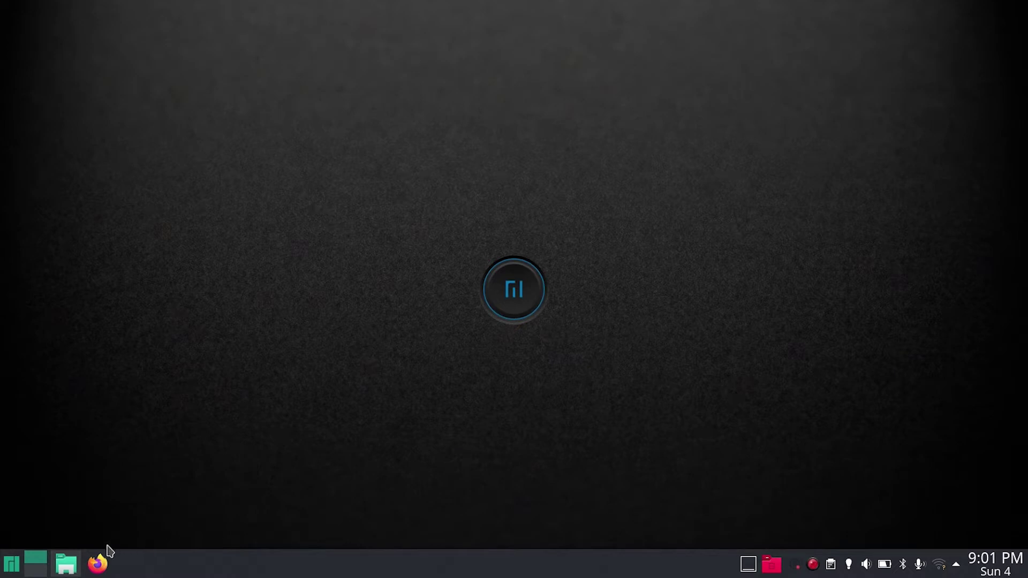
# Open Dolphin from the taskbar to show convert.mkv in the Videos folder.
pyautogui.click(67, 565)
pyautogui.click(158, 96)
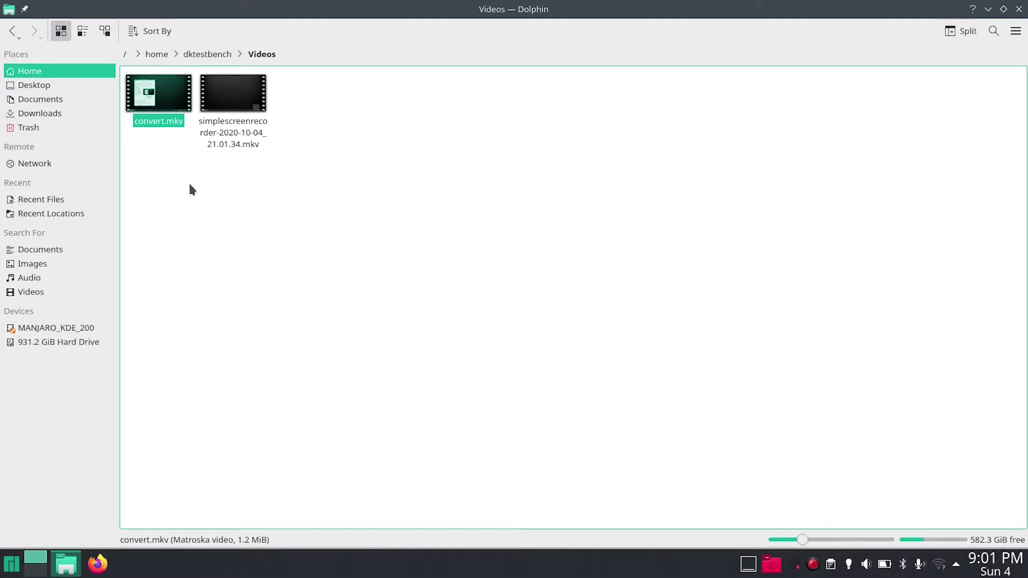
# Launch VLC and start Media > Convert / Save.
pyautogui.press('super')
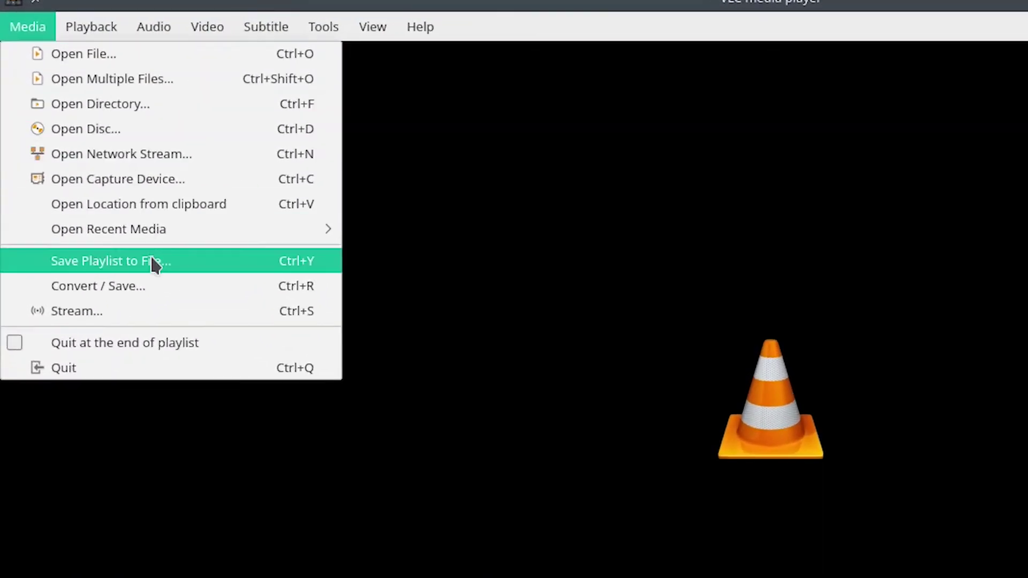
pyautogui.click(151, 290)
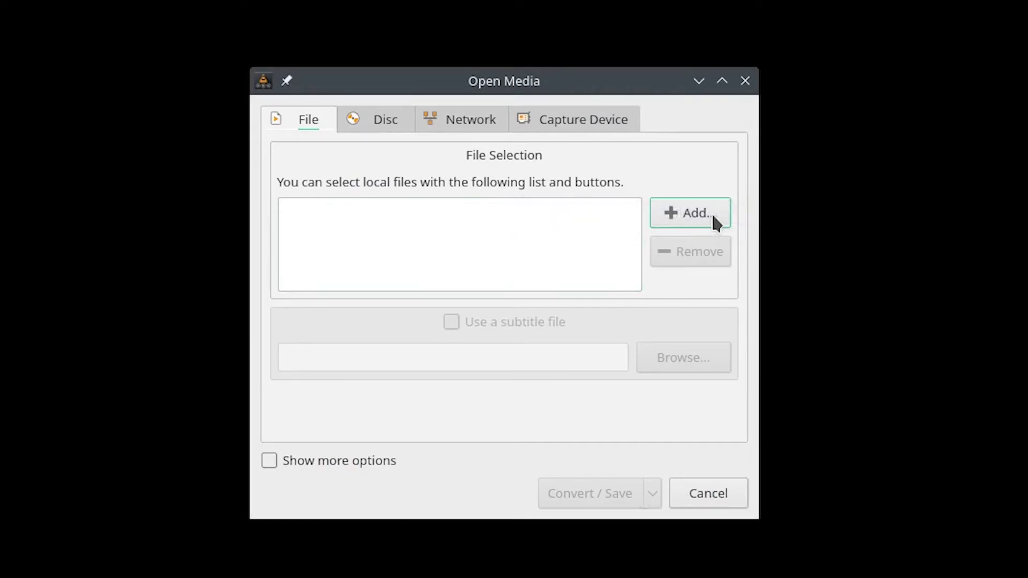
# Add convert.mkv from Videos to the conversion file list.
pyautogui.click(710, 211)
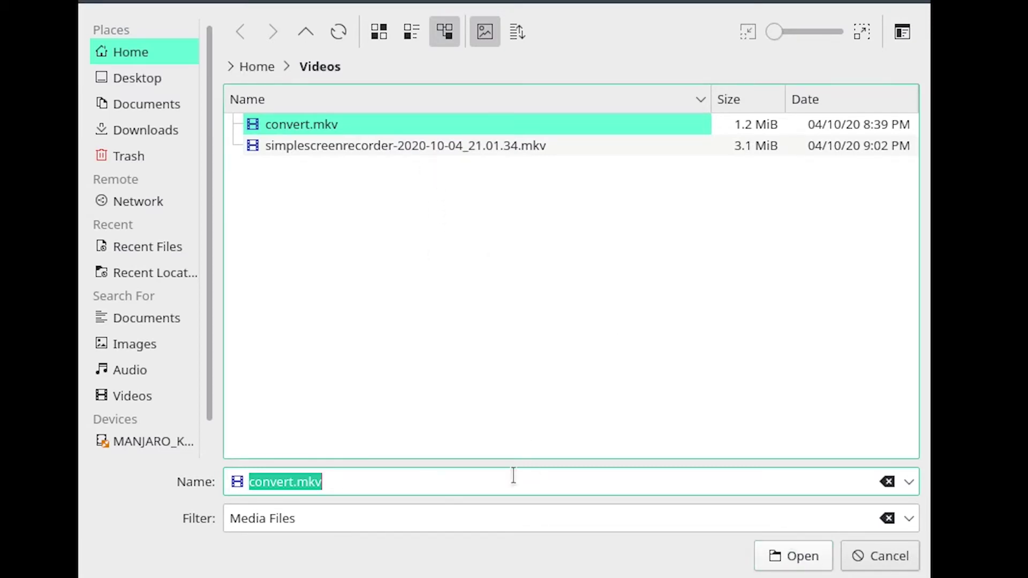
pyautogui.click(793, 556)
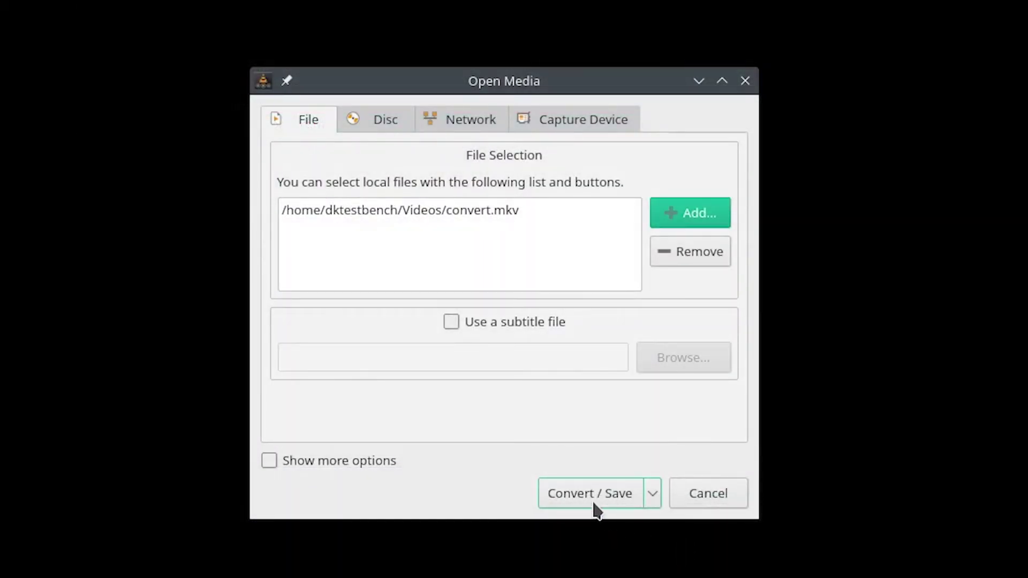
# Choose the Video - H.265 + MP3 (MP4) profile in the Convert dialog.
pyautogui.click(595, 498)
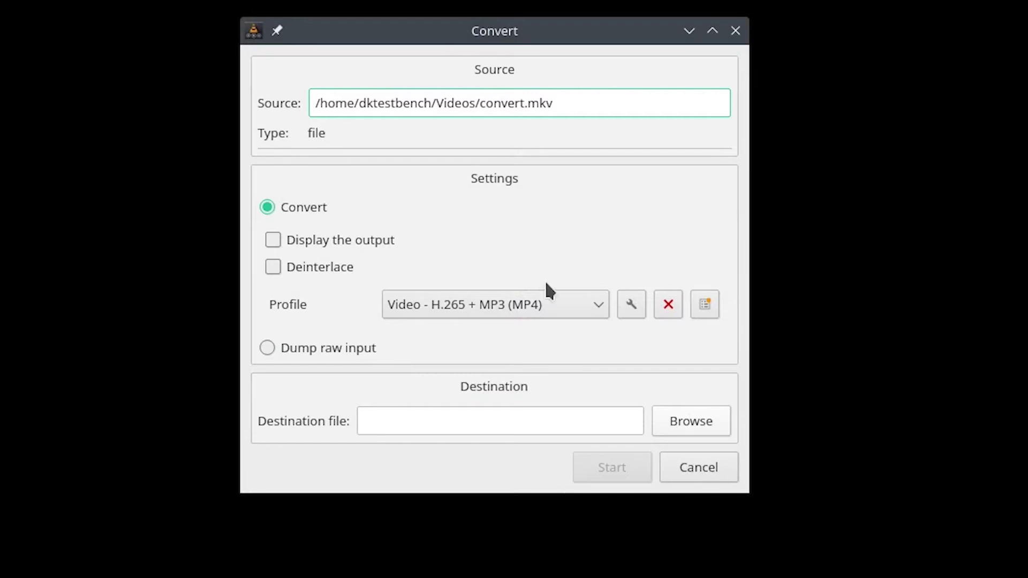
pyautogui.click(551, 310)
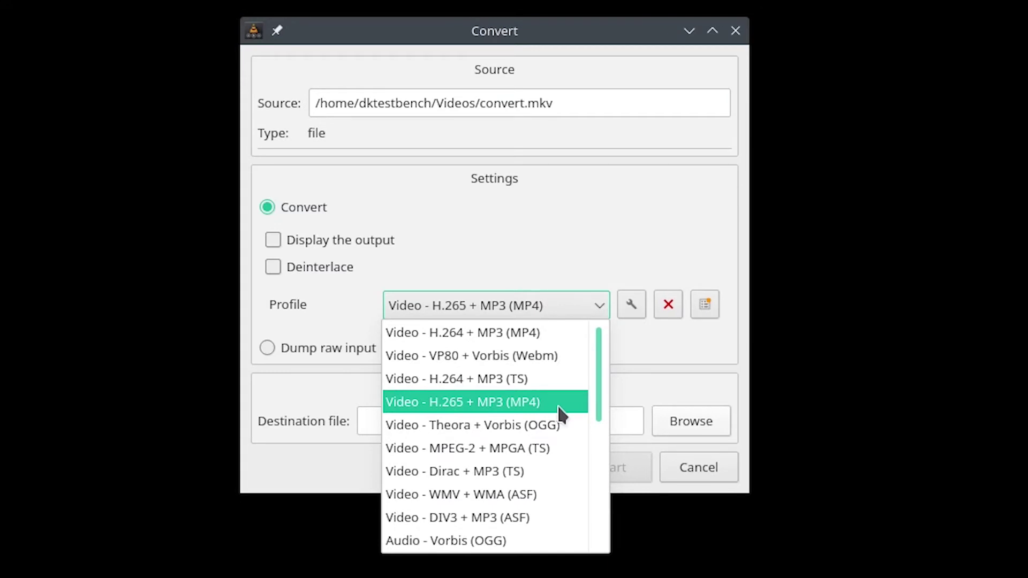
pyautogui.click(559, 409)
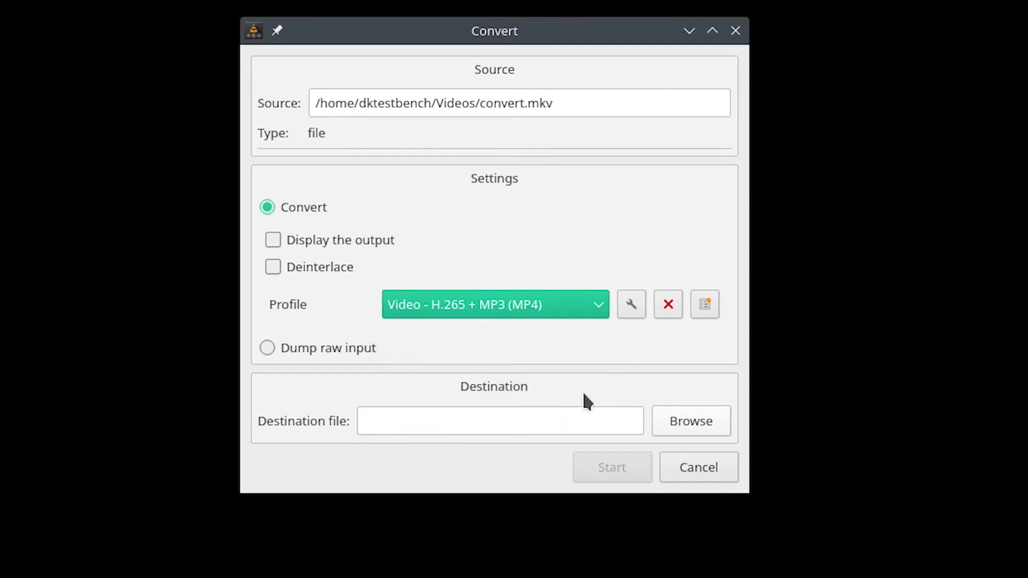
# Set the destination to convert.mp4 in Videos and run the conversion.
pyautogui.click(674, 421)
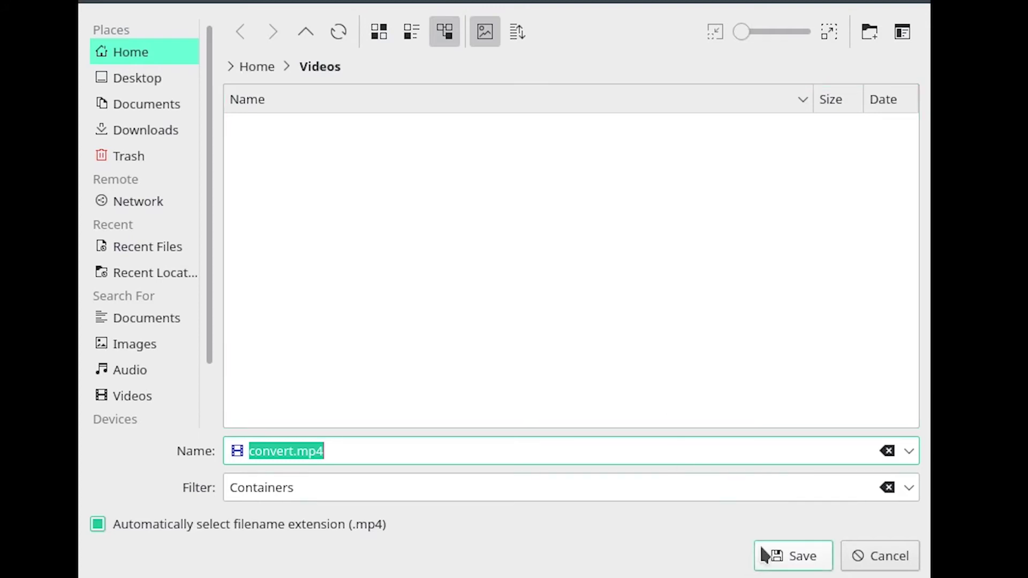
pyautogui.click(793, 555)
pyautogui.click(610, 468)
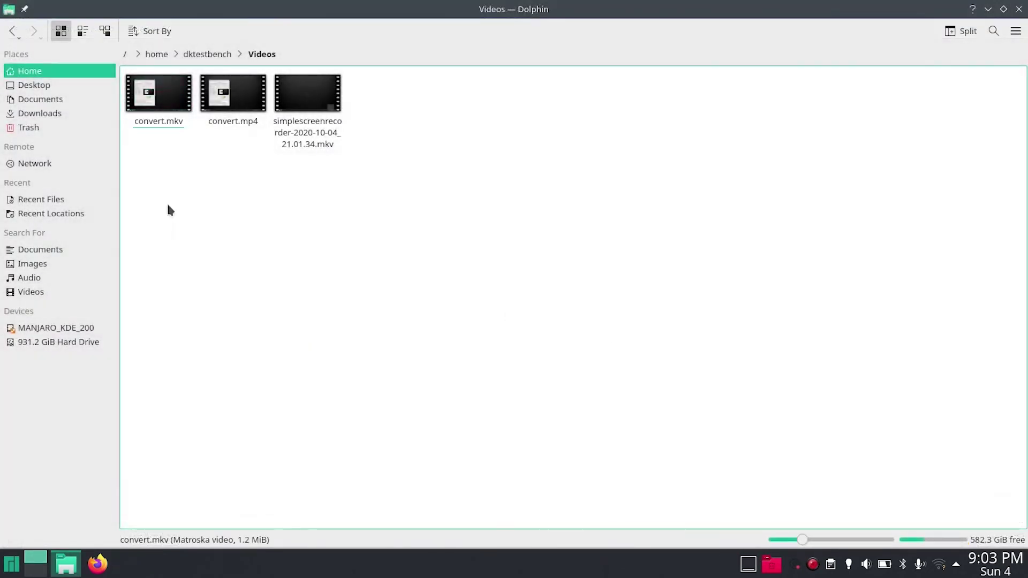
pyautogui.click(231, 95)
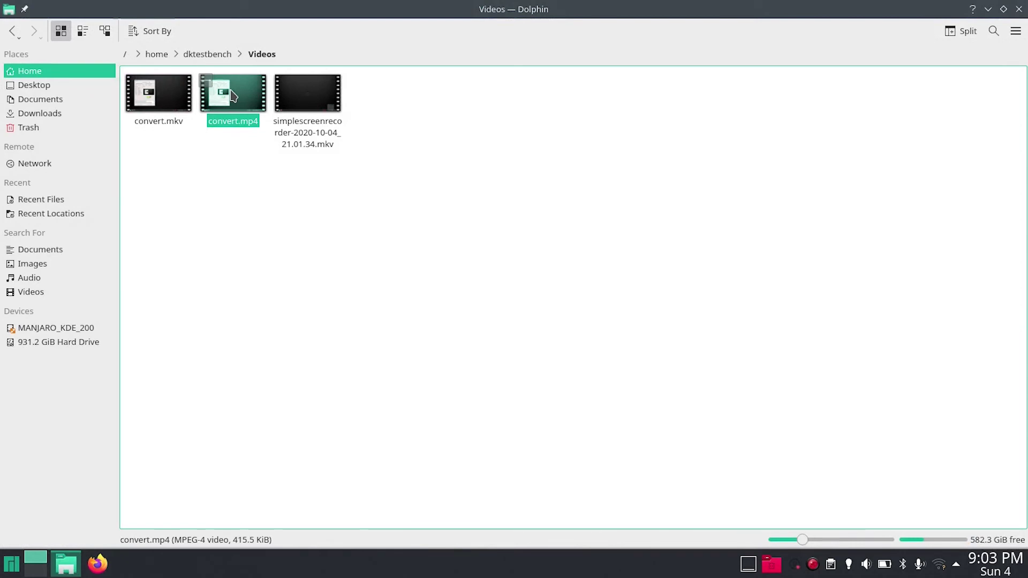
pyautogui.click(179, 192)
pyautogui.doubleClick(158, 121)
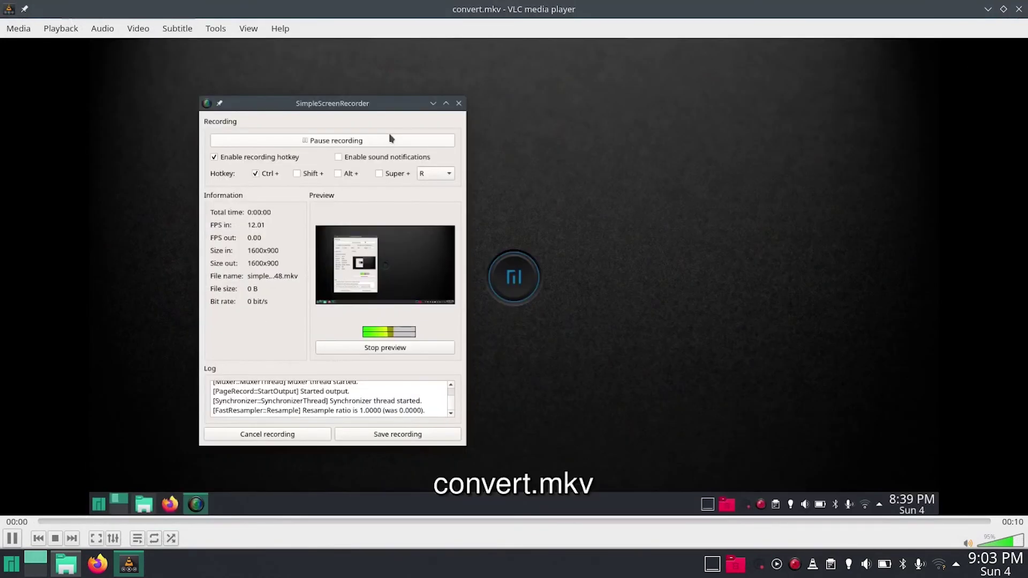
pyautogui.click(1019, 10)
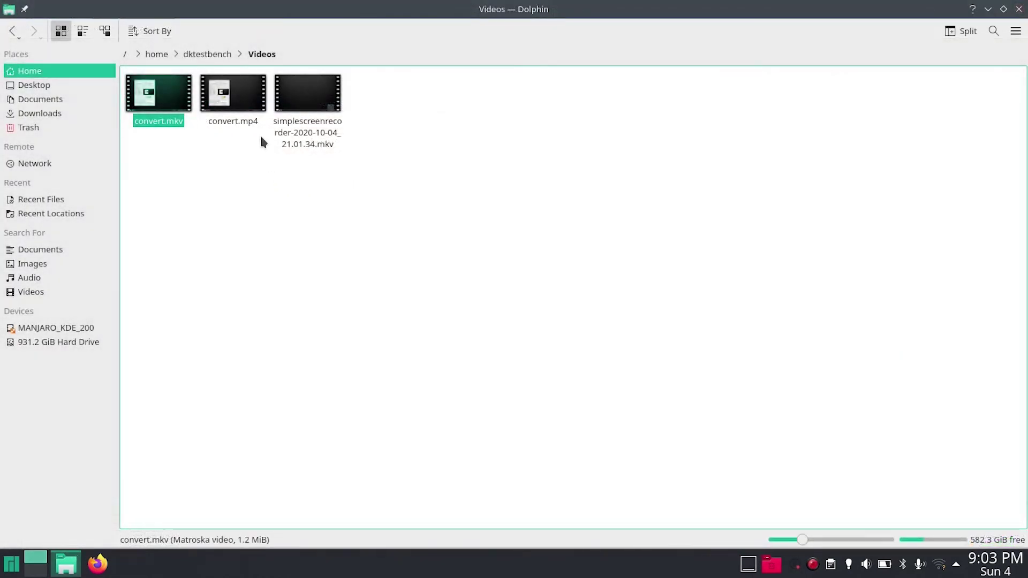
pyautogui.doubleClick(236, 104)
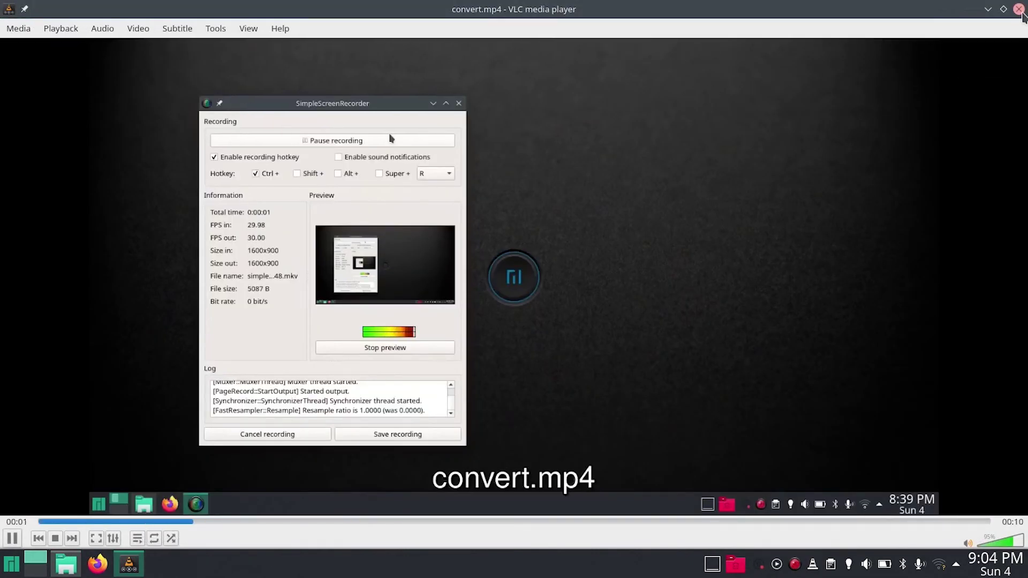
pyautogui.click(1019, 9)
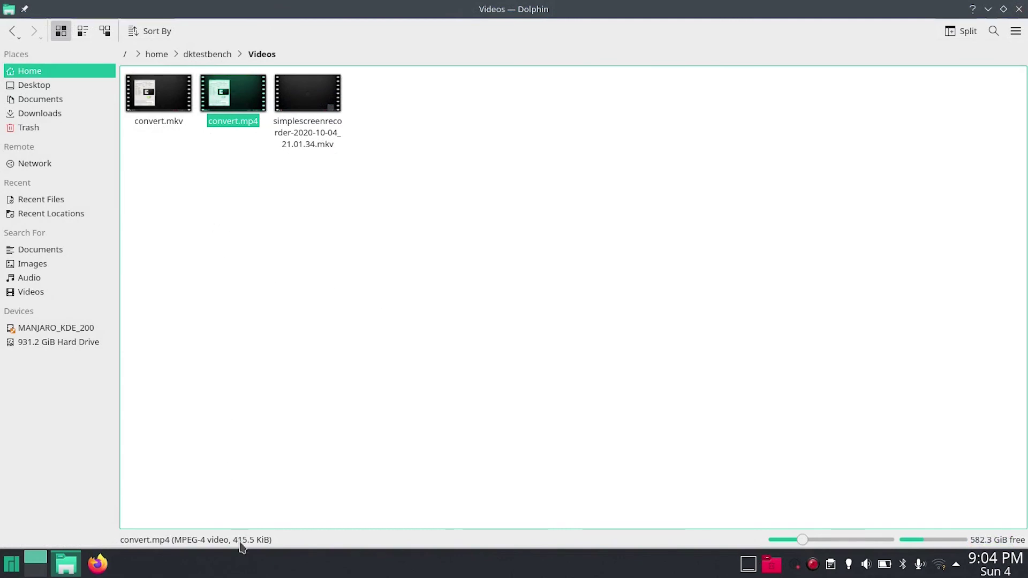
pyautogui.click(137, 101)
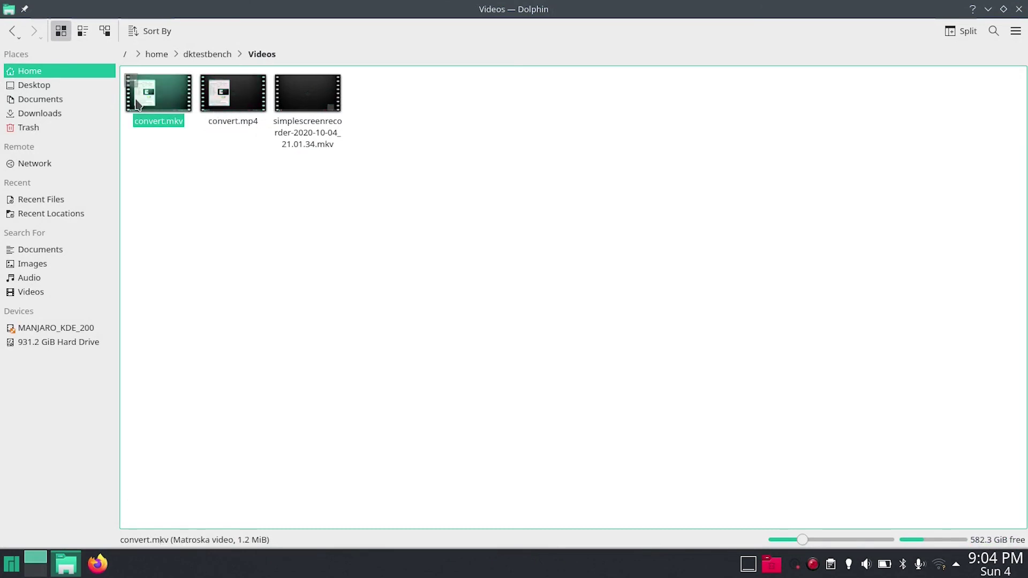
pyautogui.click(173, 161)
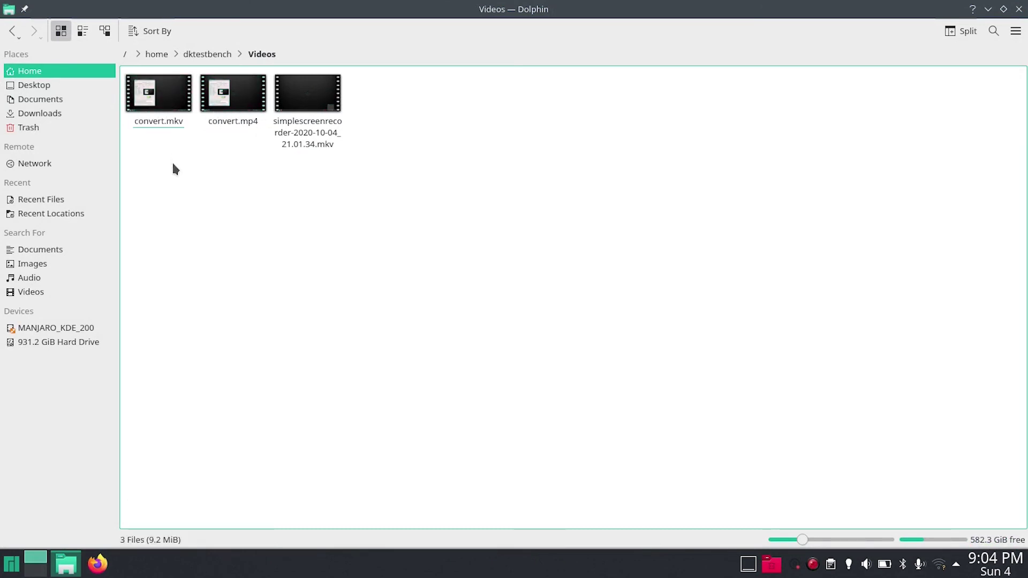